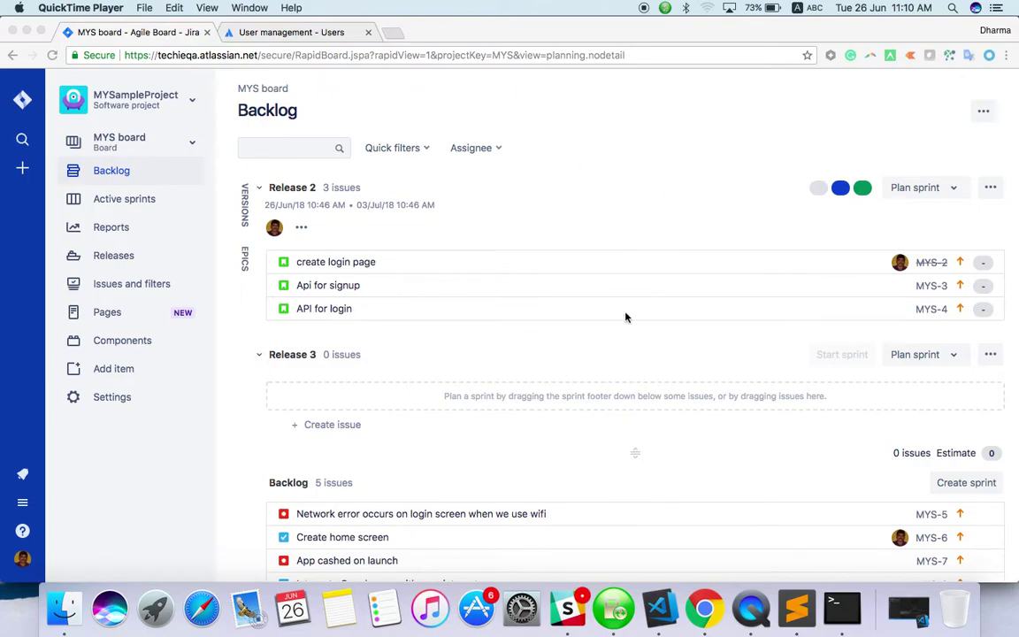
# - Switch to the JIRATraining project from Recent Projects to load its Kanban board
pyautogui.scroll(-3, 625, 316)
pyautogui.scroll(3, 970, 248)
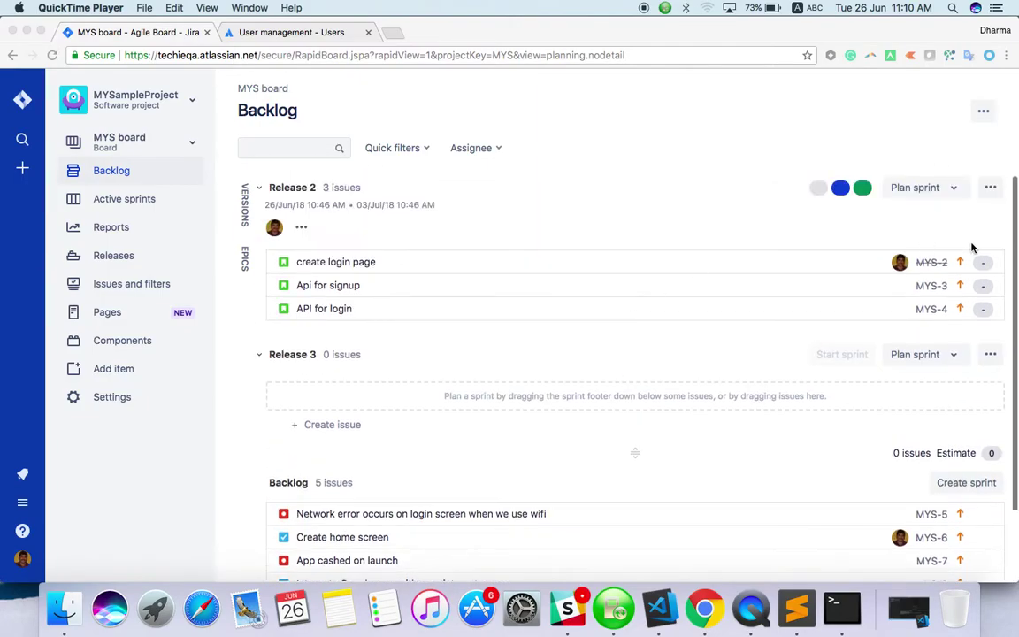
pyautogui.scroll(-2, 807, 318)
pyautogui.scroll(2, 654, 264)
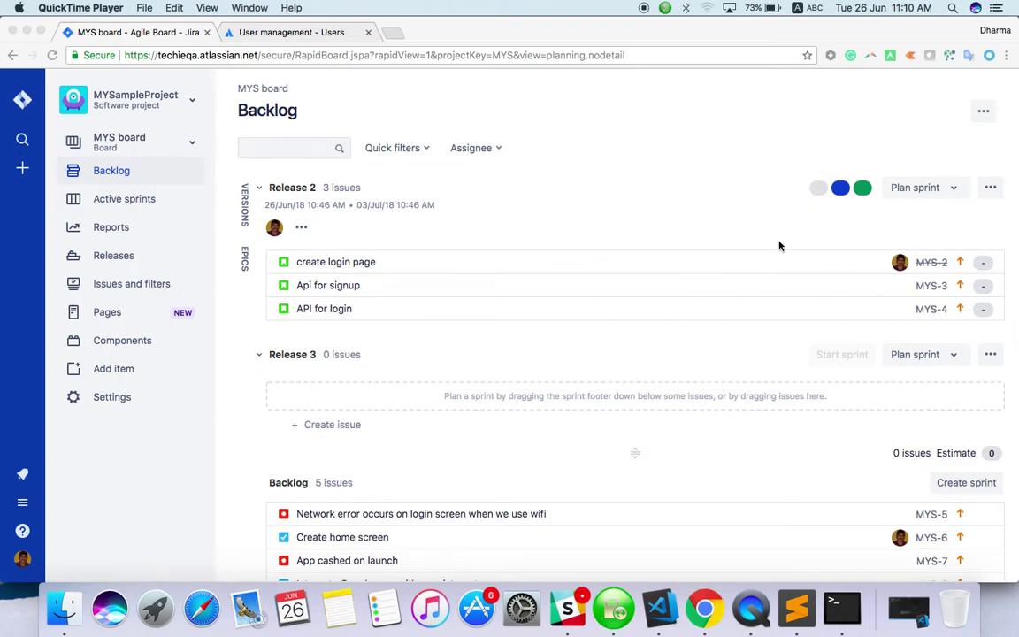
pyautogui.click(191, 101)
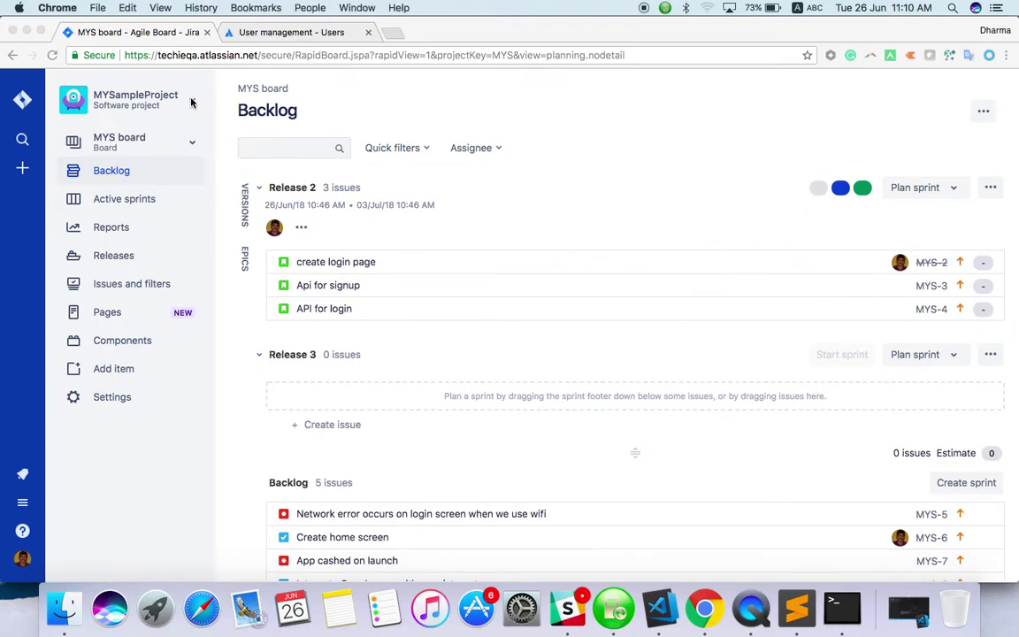
pyautogui.click(180, 102)
pyautogui.click(152, 166)
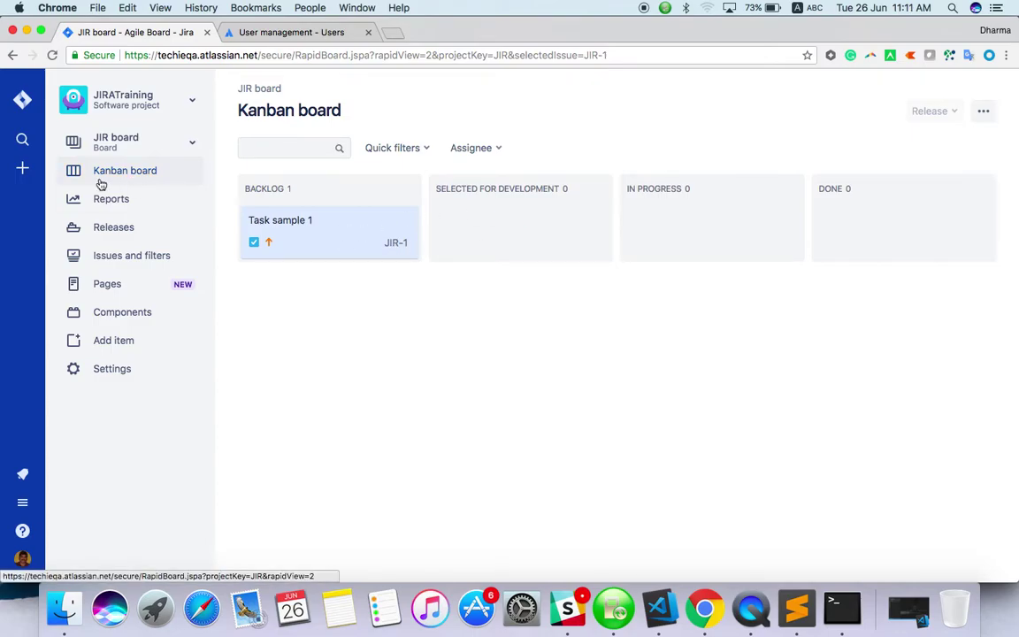
# - Create a Story issue with summary 'Story 1' and description 'test story'
pyautogui.click(23, 168)
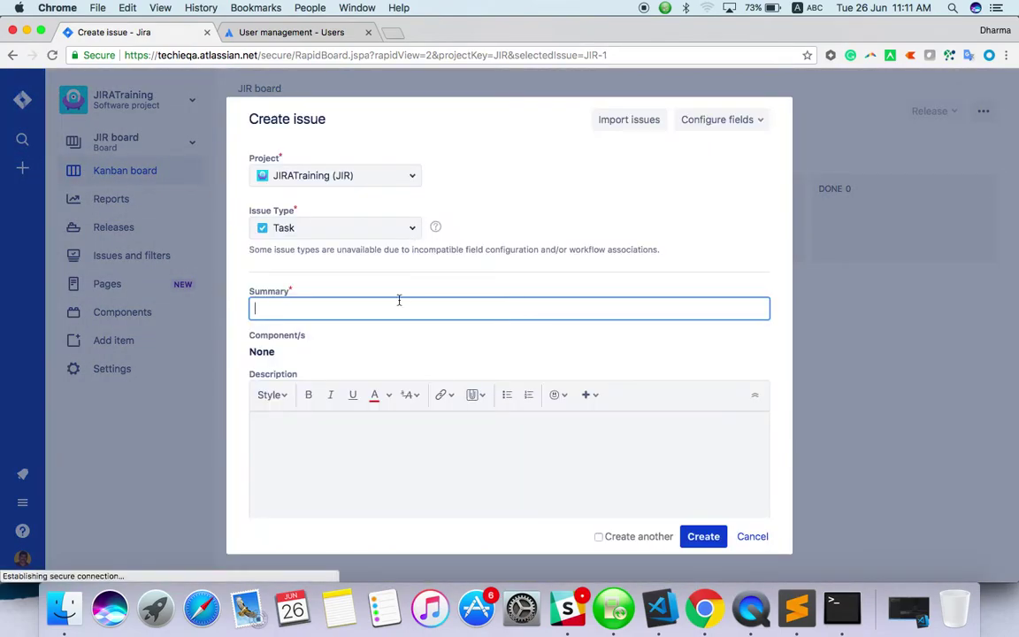
pyautogui.click(409, 229)
pyautogui.click(357, 263)
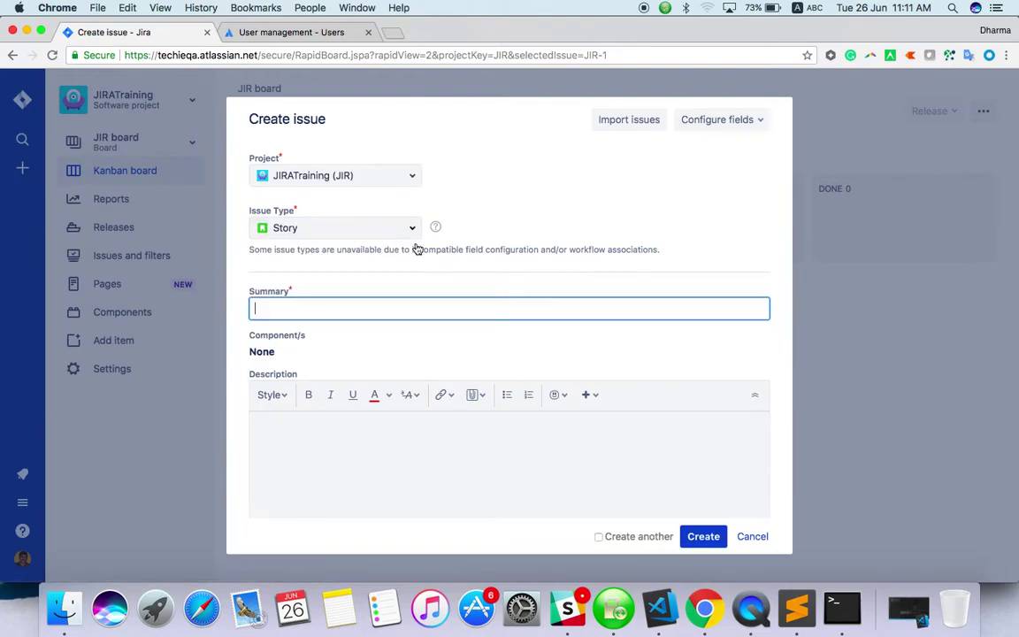
pyautogui.click(400, 306)
pyautogui.write('Story 1')
pyautogui.click(455, 457)
pyautogui.write('te')
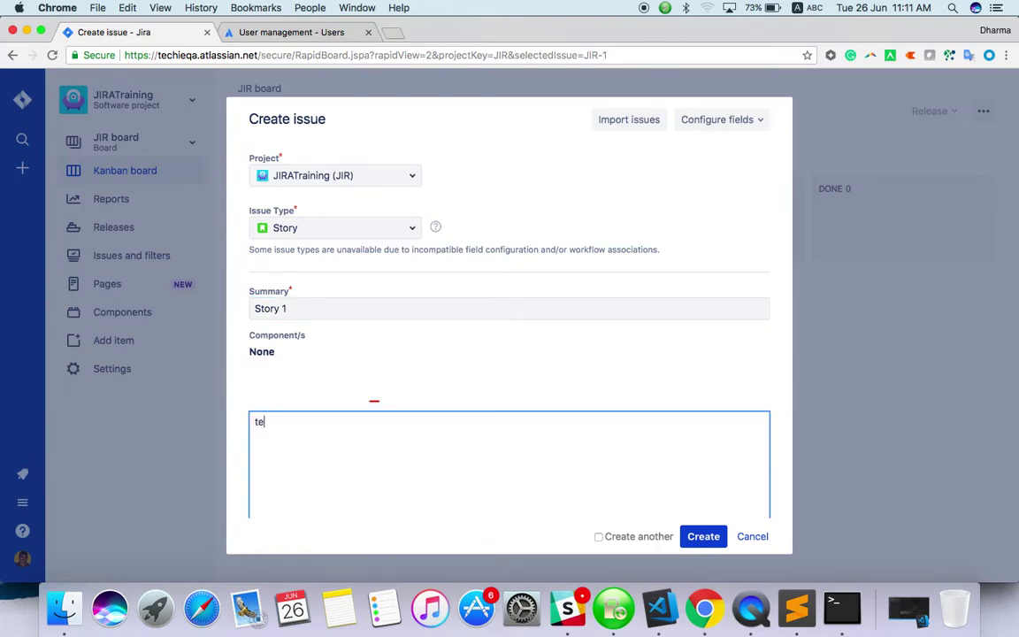
pyautogui.write('st story')
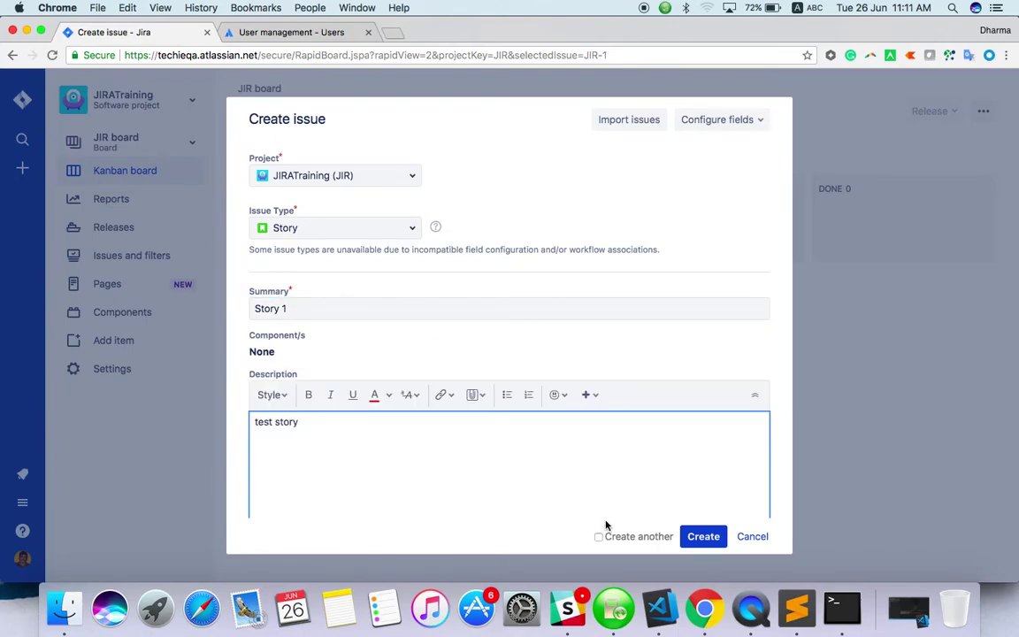
pyautogui.click(705, 536)
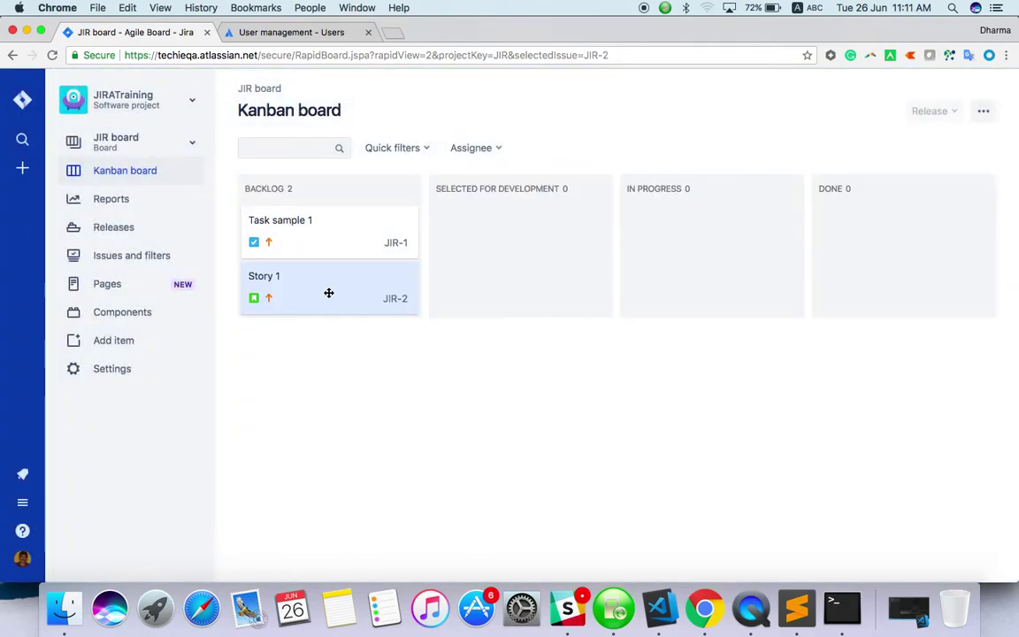
pyautogui.rightClick(329, 292)
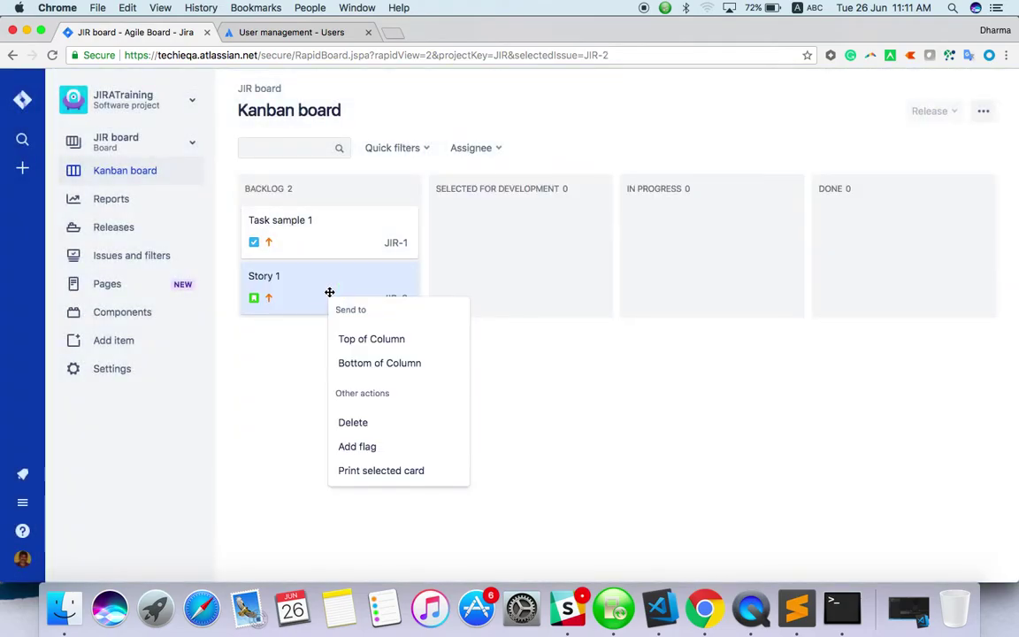
pyautogui.moveTo(331, 289)
pyautogui.mouseDown()
pyautogui.moveTo(335, 220)
pyautogui.moveTo(333, 299)
pyautogui.mouseUp()
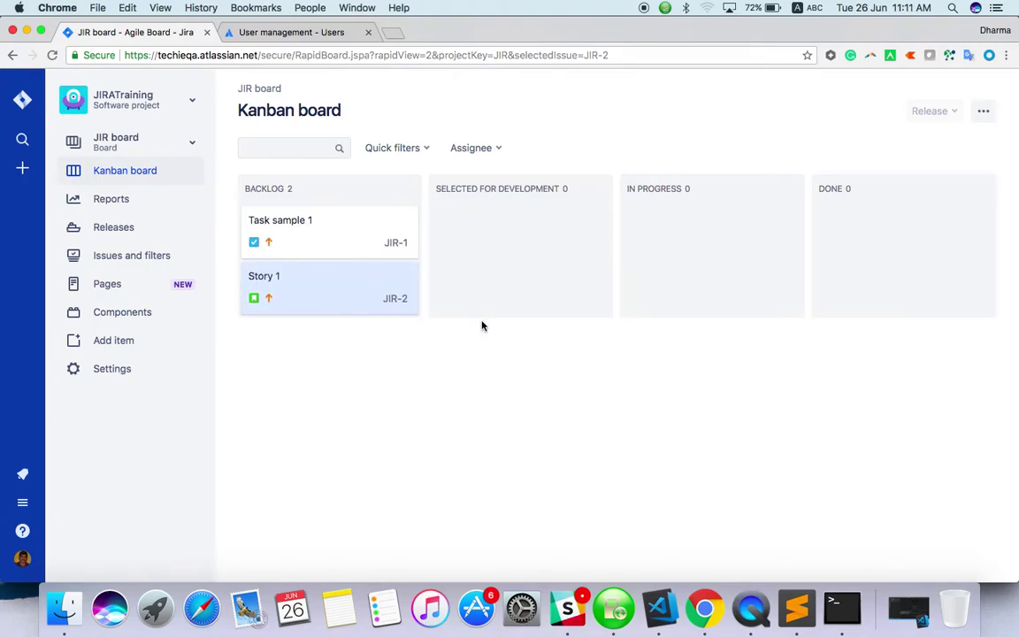
pyautogui.click(366, 241)
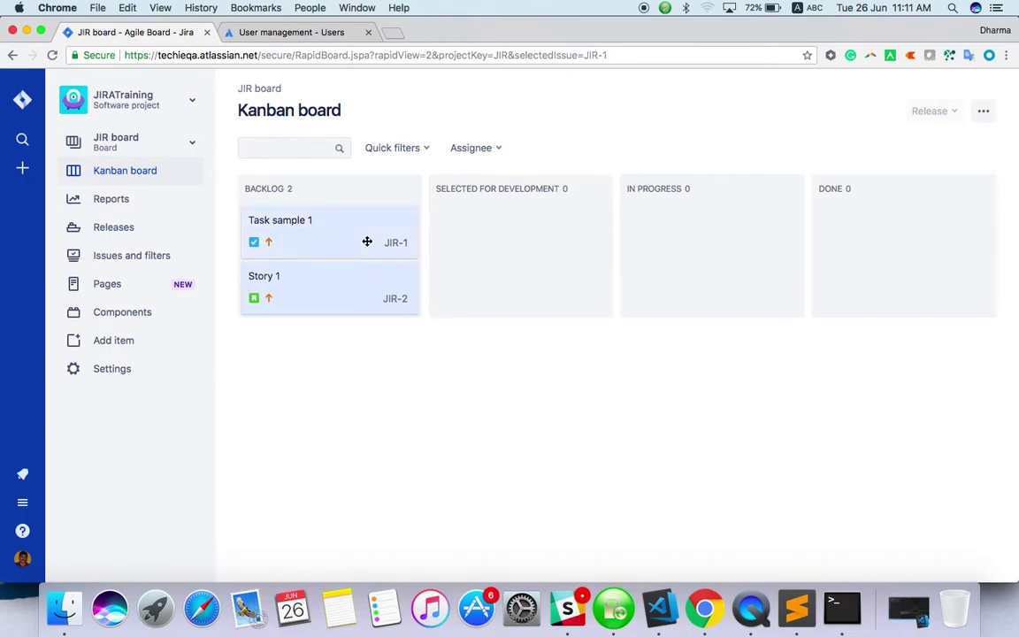
pyautogui.click(361, 307)
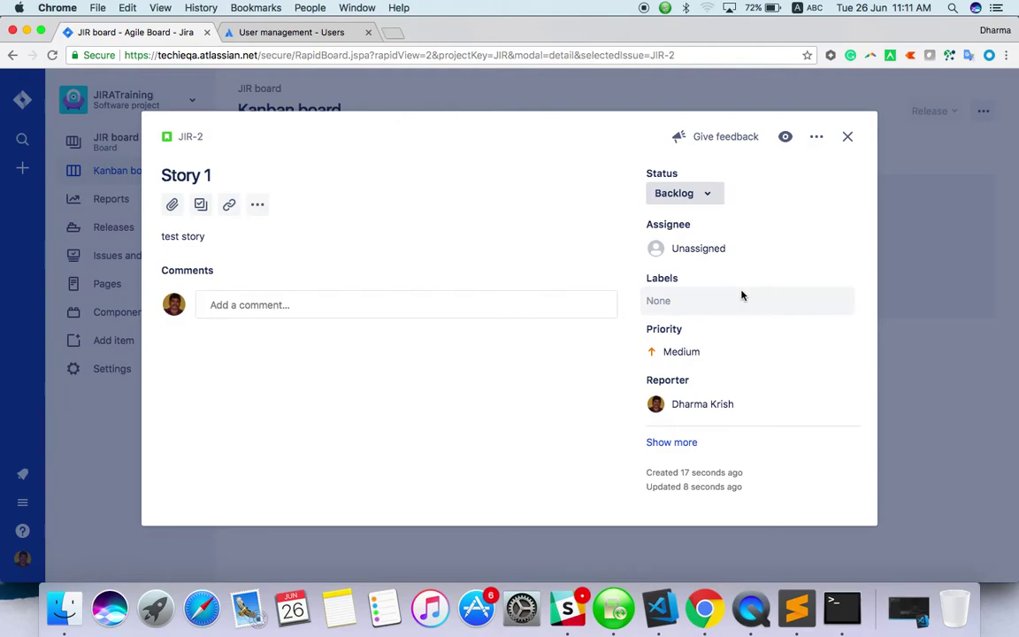
pyautogui.click(682, 442)
pyautogui.scroll(-5, 682, 445)
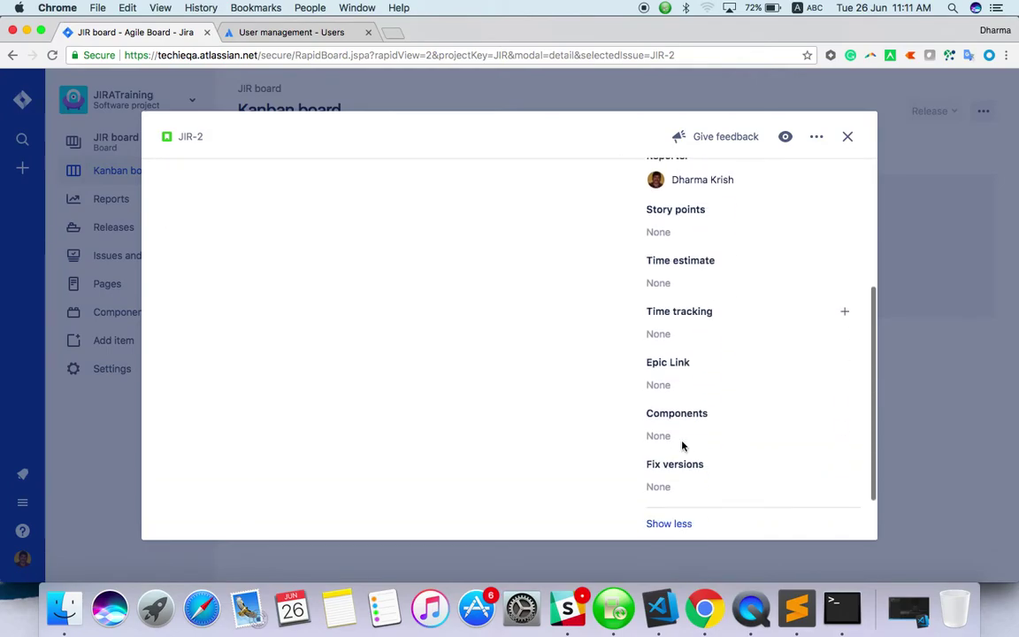
pyautogui.scroll(-2, 682, 422)
pyautogui.scroll(10, 682, 416)
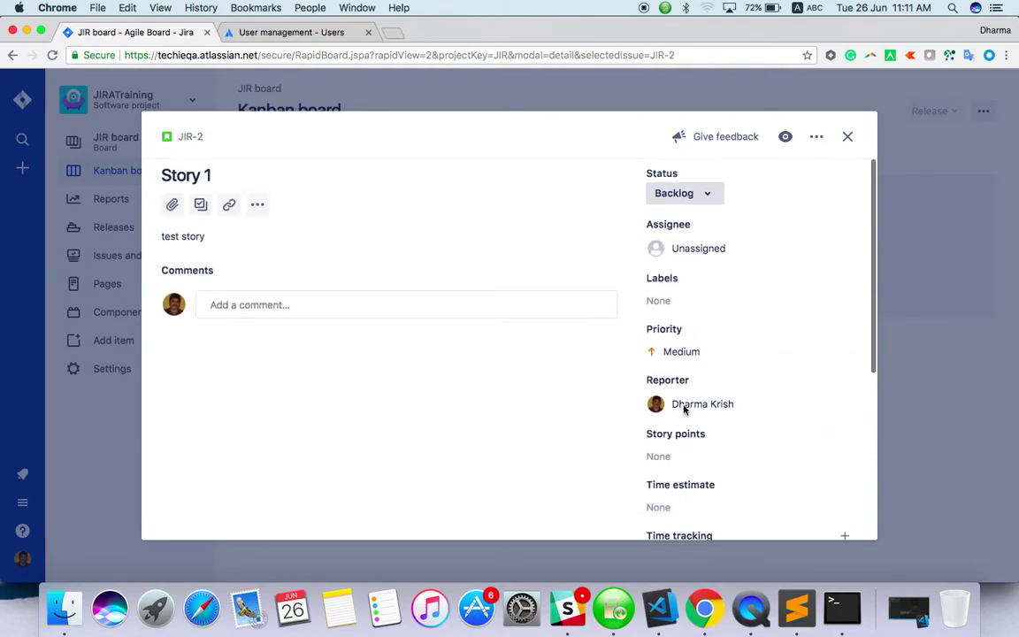
pyautogui.click(847, 137)
pyautogui.click(349, 236)
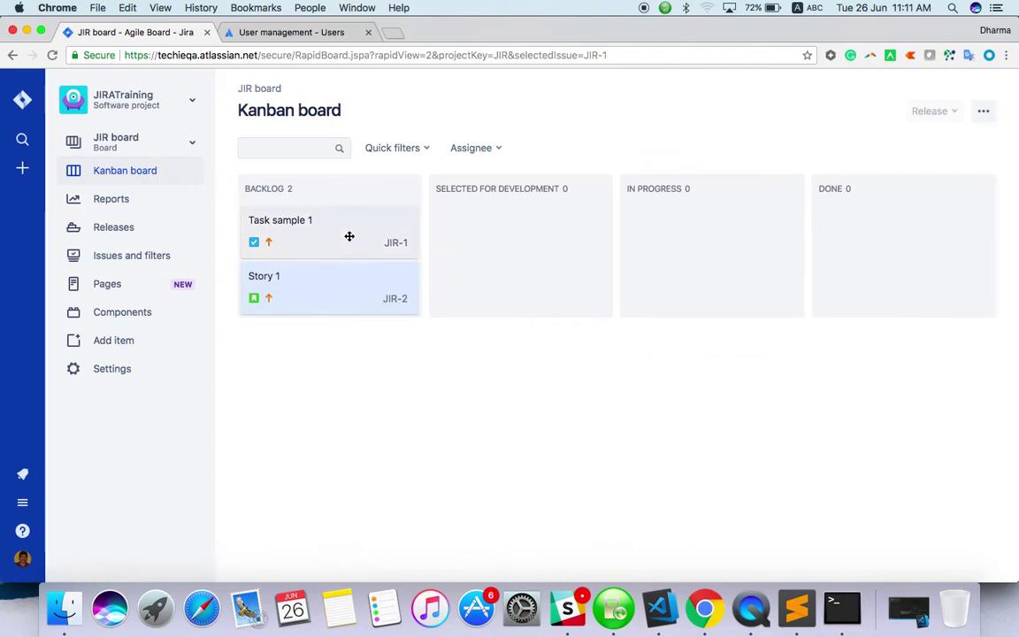
# - Drag Task sample 1 through Selected for Development and In Progress to Done, and Story 1 into Done
pyautogui.moveTo(349, 236); pyautogui.dragTo(538, 235)
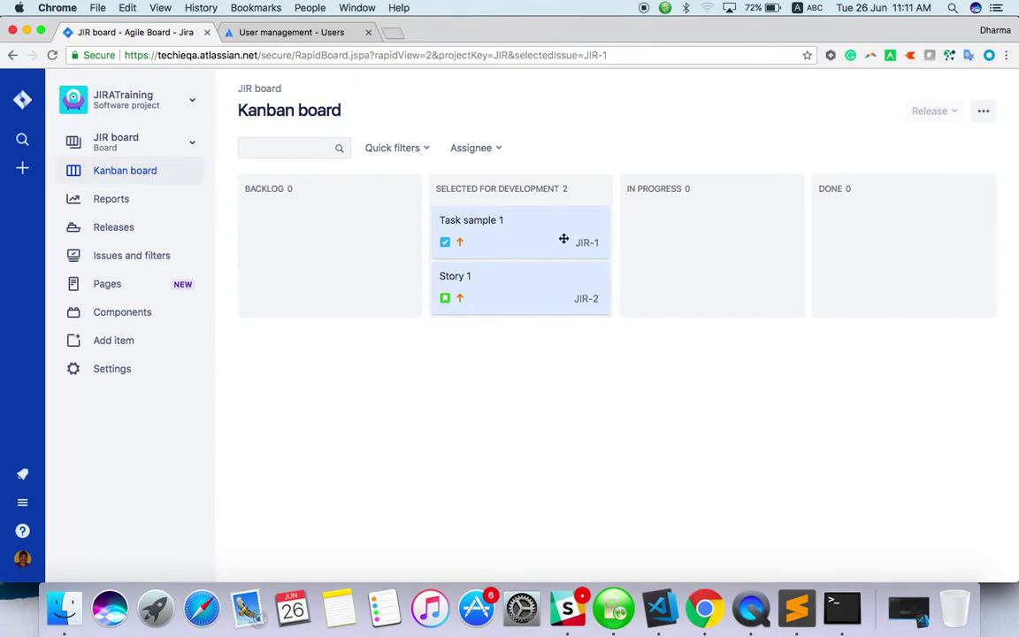
pyautogui.click(565, 303)
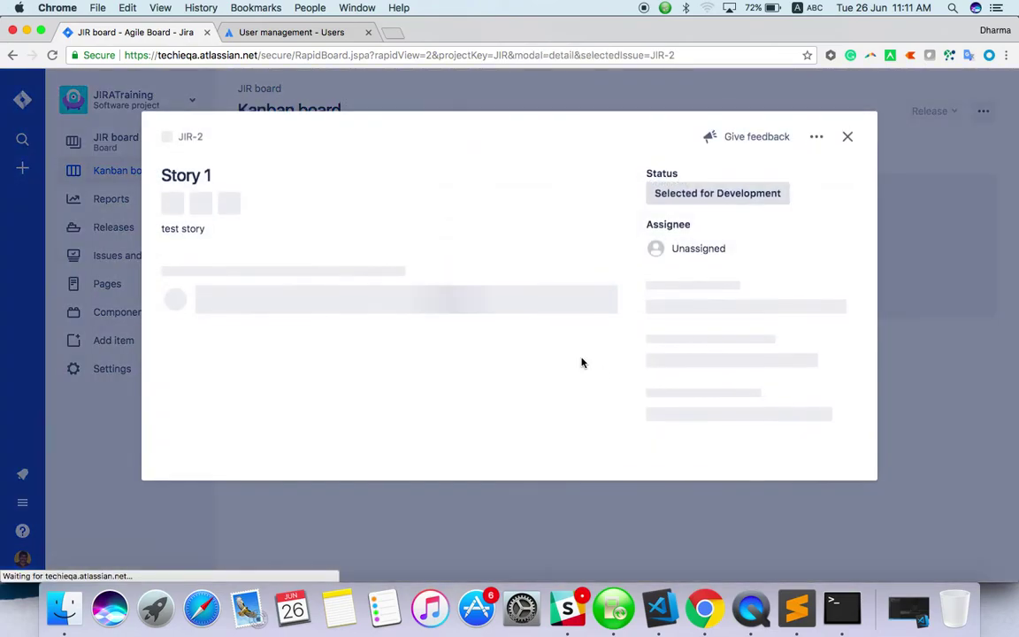
pyautogui.click(848, 137)
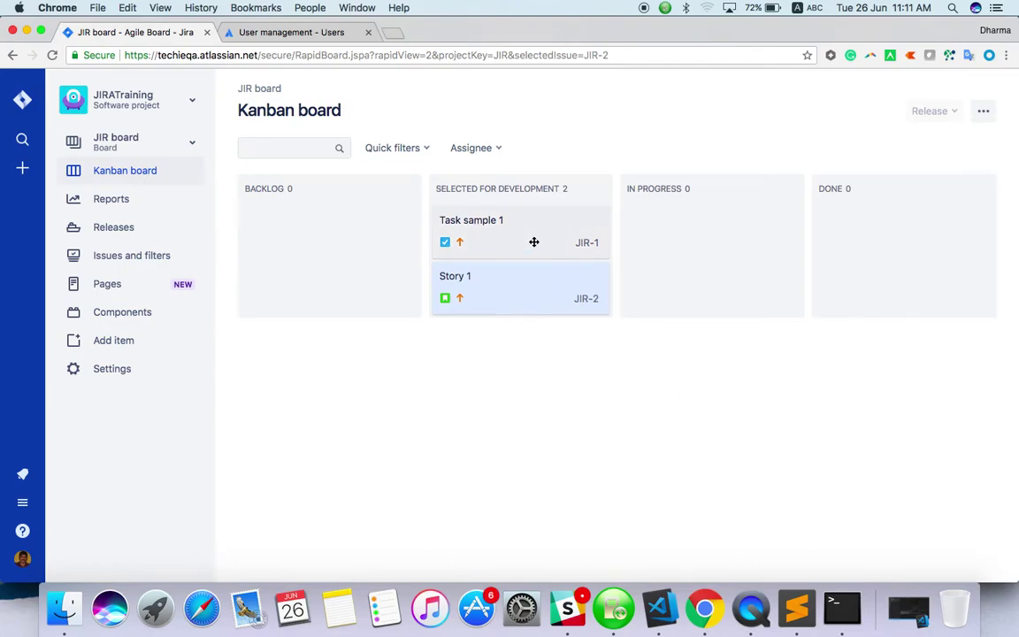
pyautogui.moveTo(511, 239); pyautogui.dragTo(682, 242)
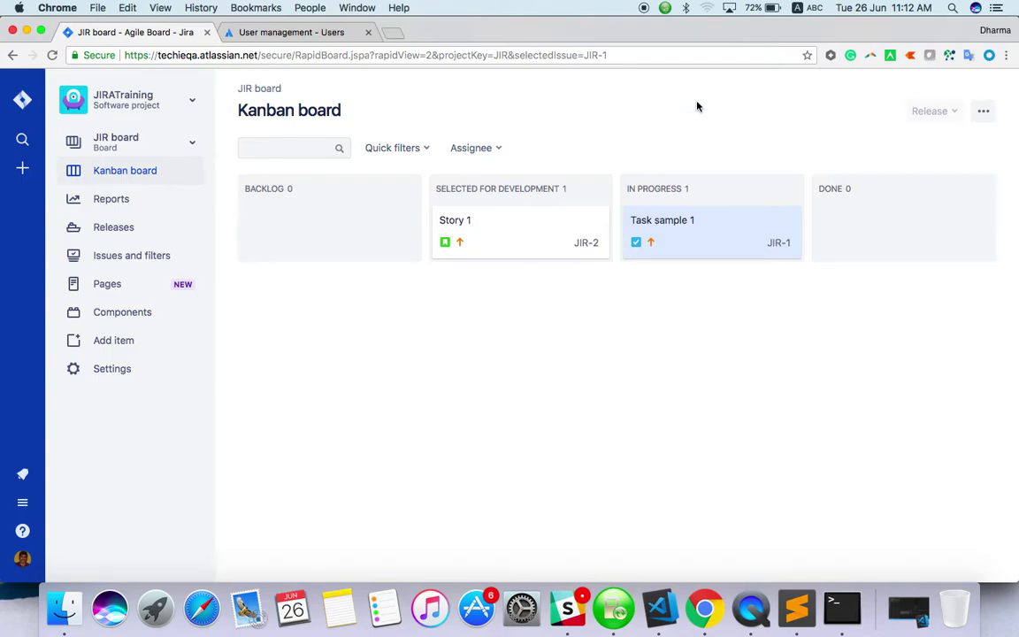
pyautogui.moveTo(705, 234); pyautogui.dragTo(859, 228)
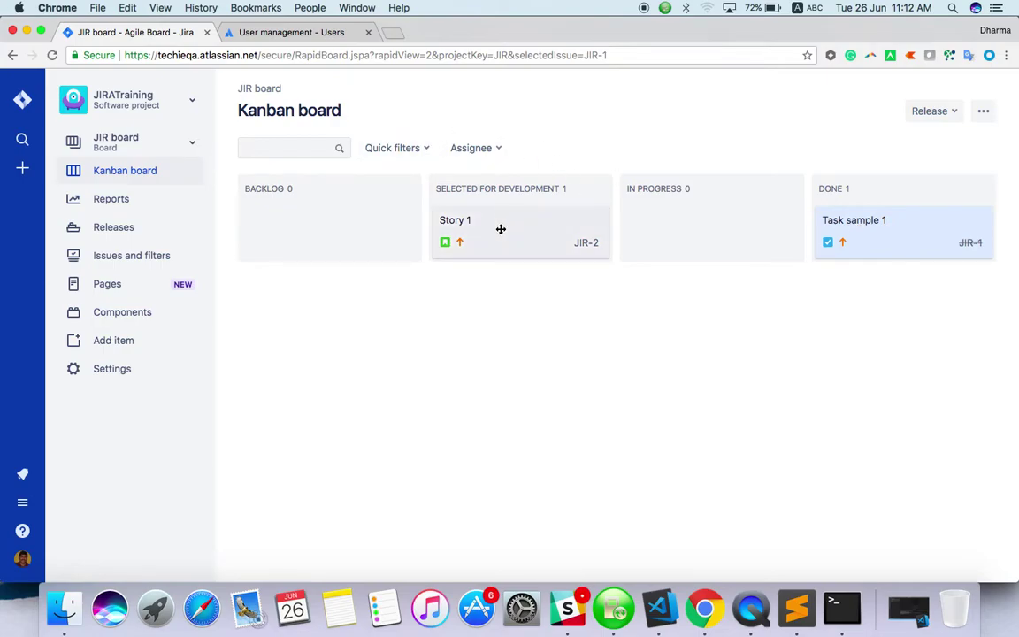
pyautogui.moveTo(499, 228); pyautogui.dragTo(854, 237)
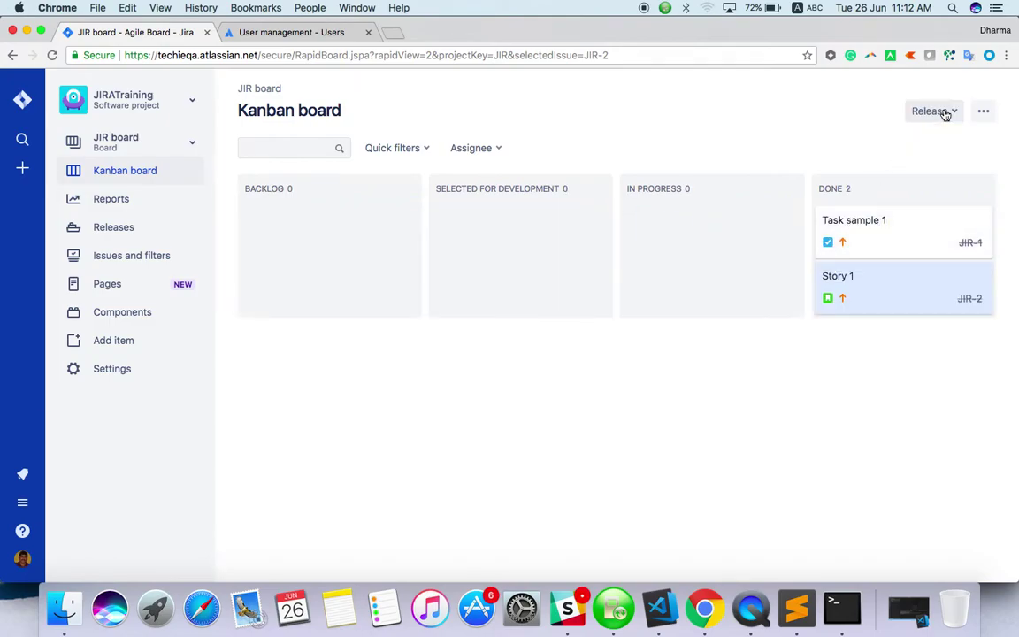
# - View the Cumulative Flow Diagram from the project's reports and scroll through its chart
pyautogui.click(104, 199)
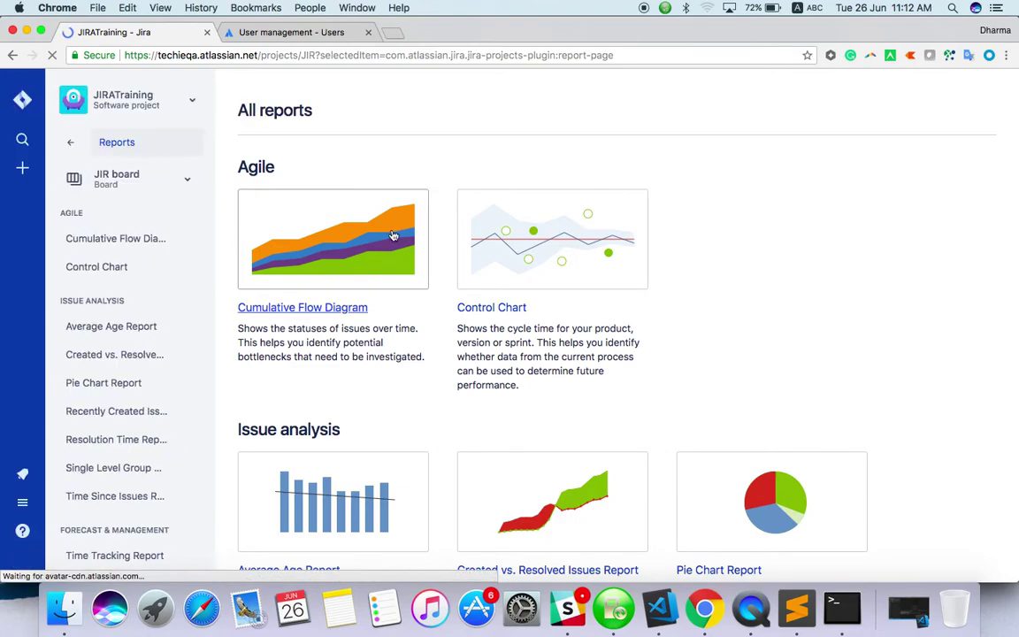
pyautogui.click(345, 254)
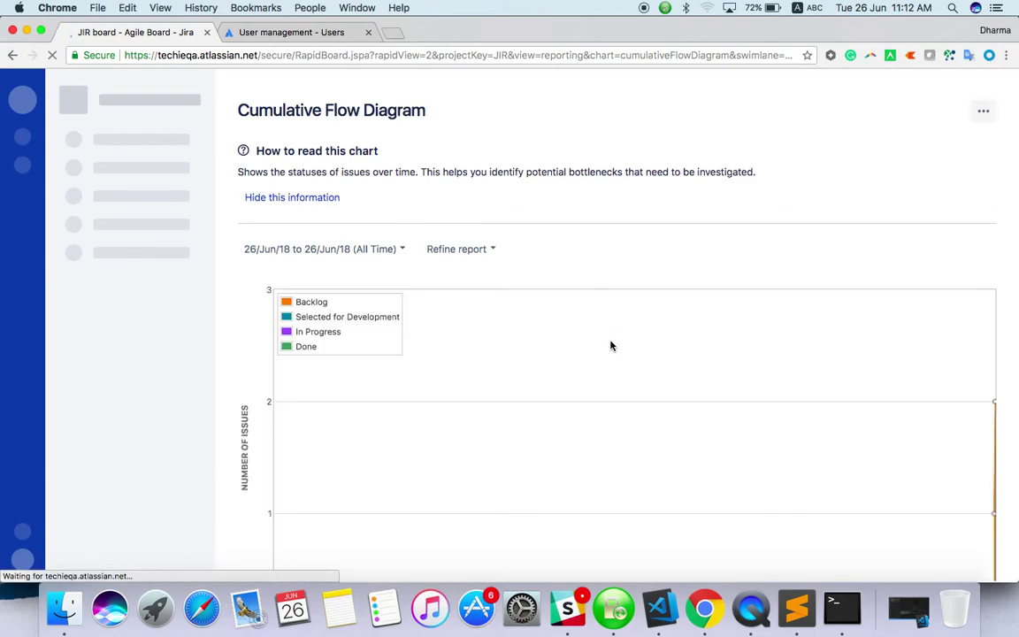
pyautogui.scroll(-5, 610, 346)
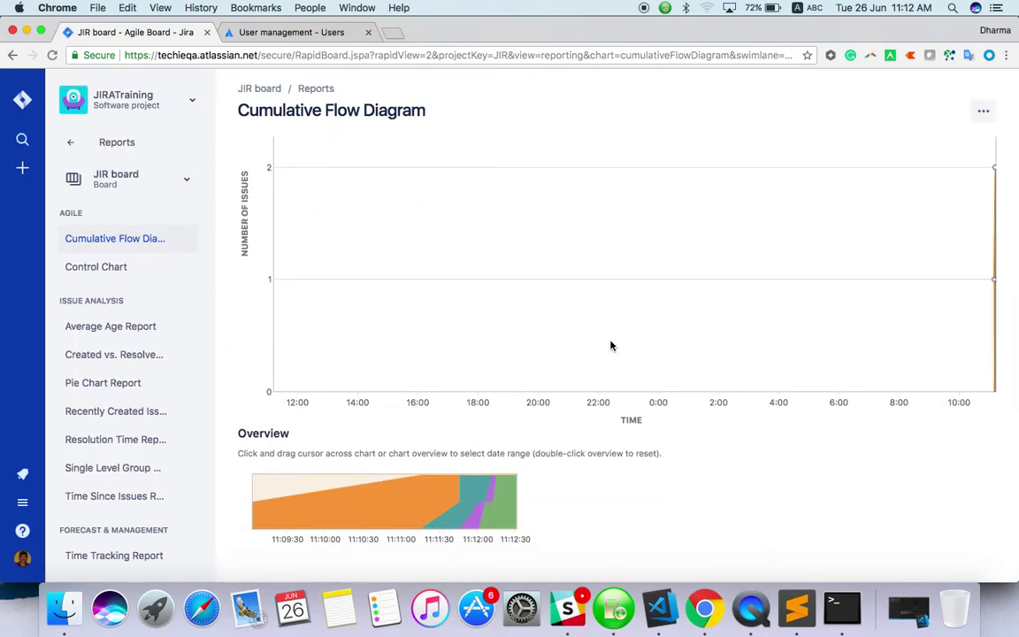
pyautogui.scroll(2, 610, 346)
pyautogui.scroll(-1, 610, 346)
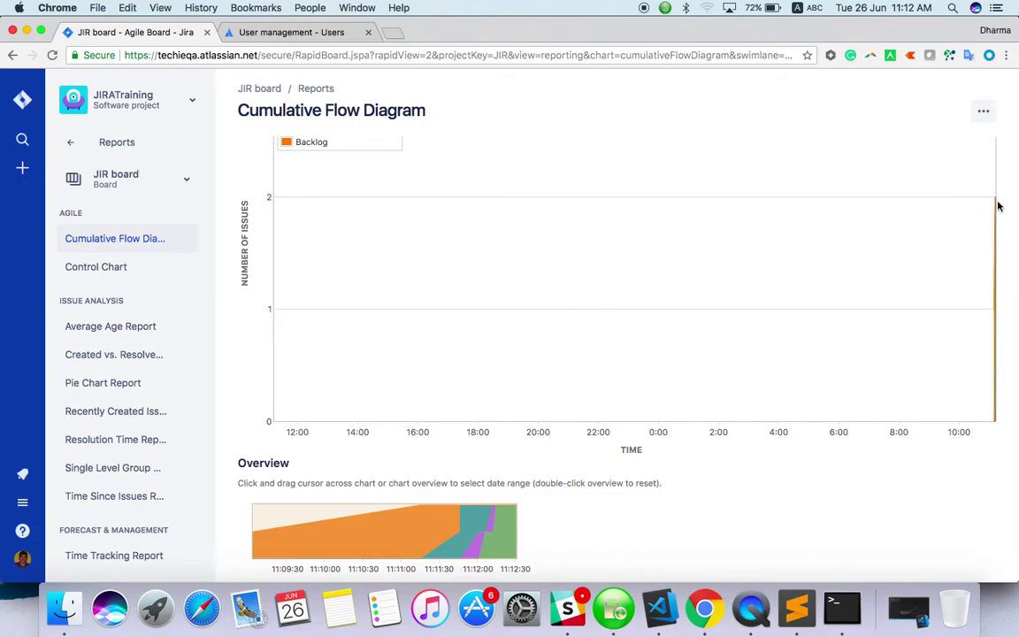
pyautogui.moveTo(994, 205)
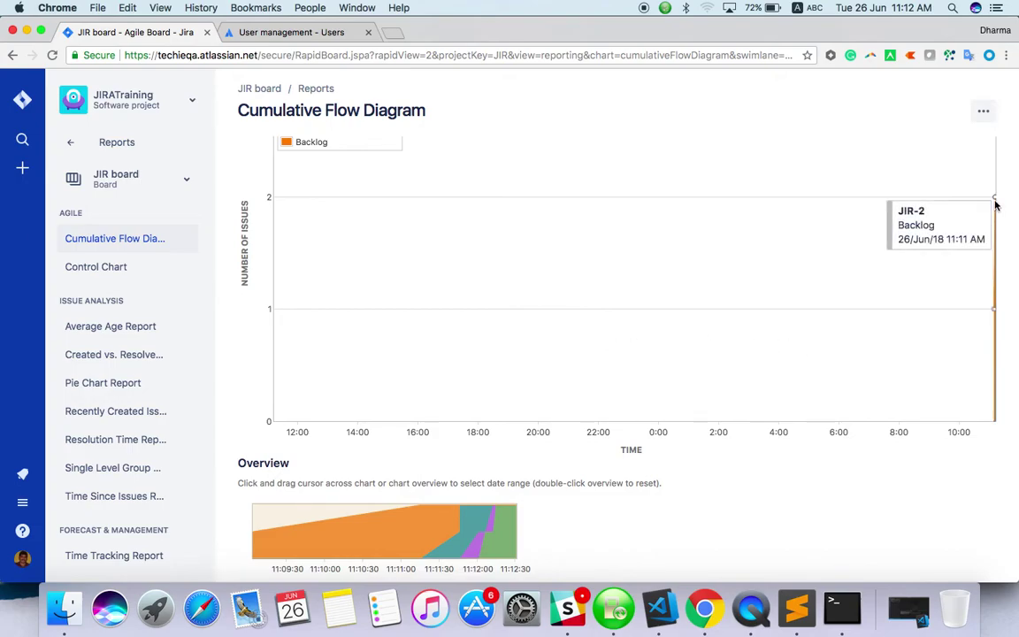
pyautogui.scroll(3, 984, 241)
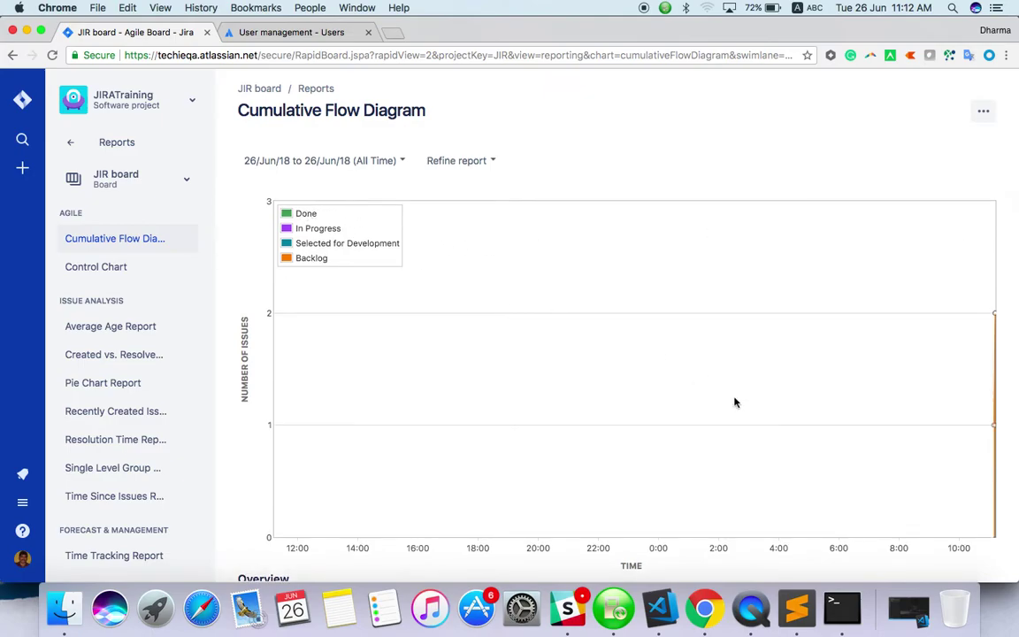
pyautogui.scroll(-3, 734, 402)
pyautogui.moveTo(995, 283)
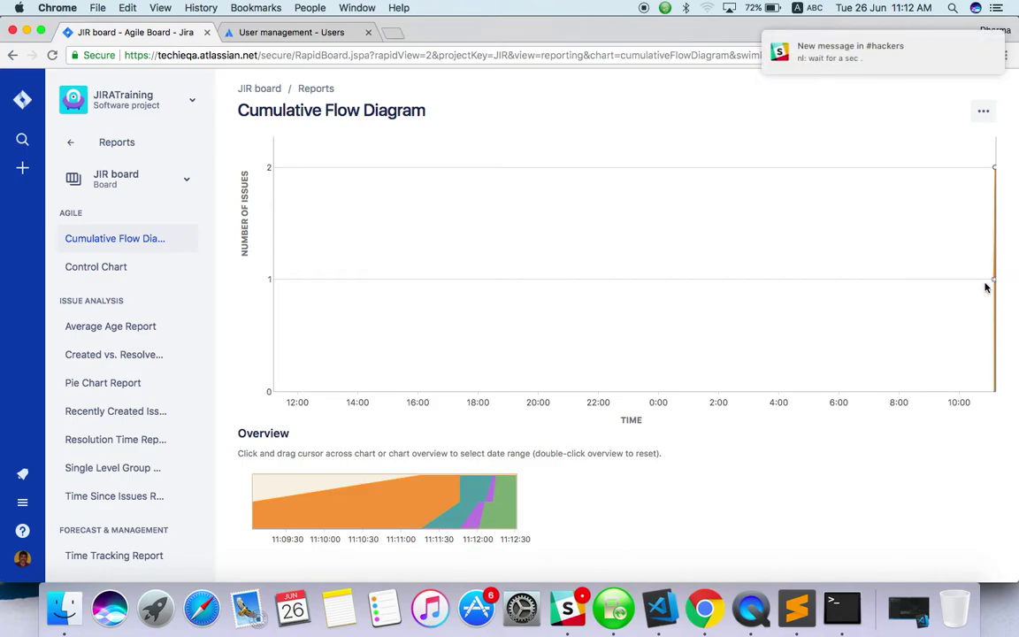
pyautogui.scroll(3, 397, 206)
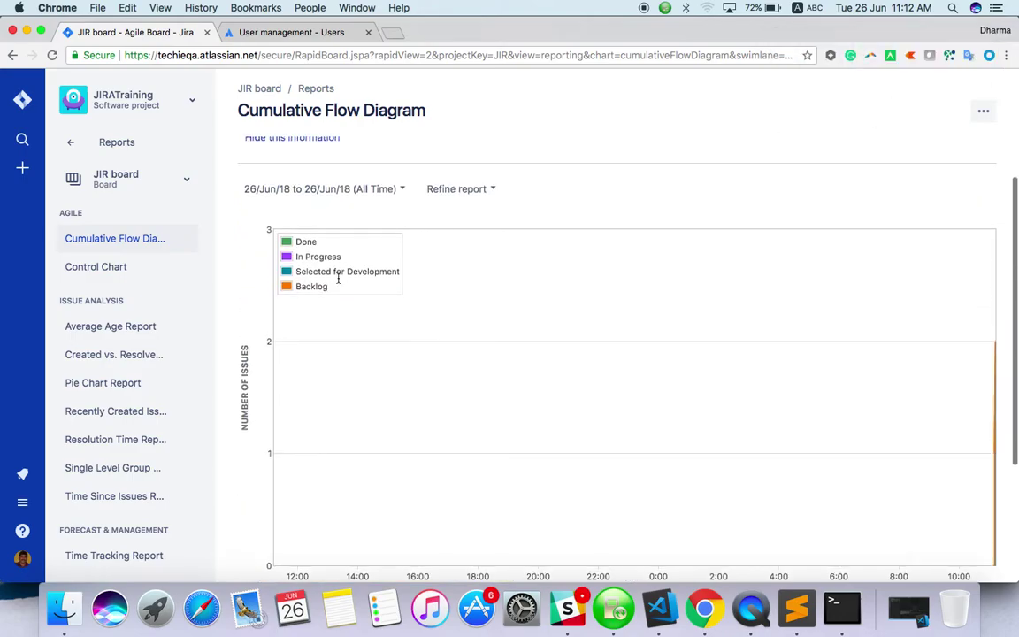
pyautogui.click(74, 144)
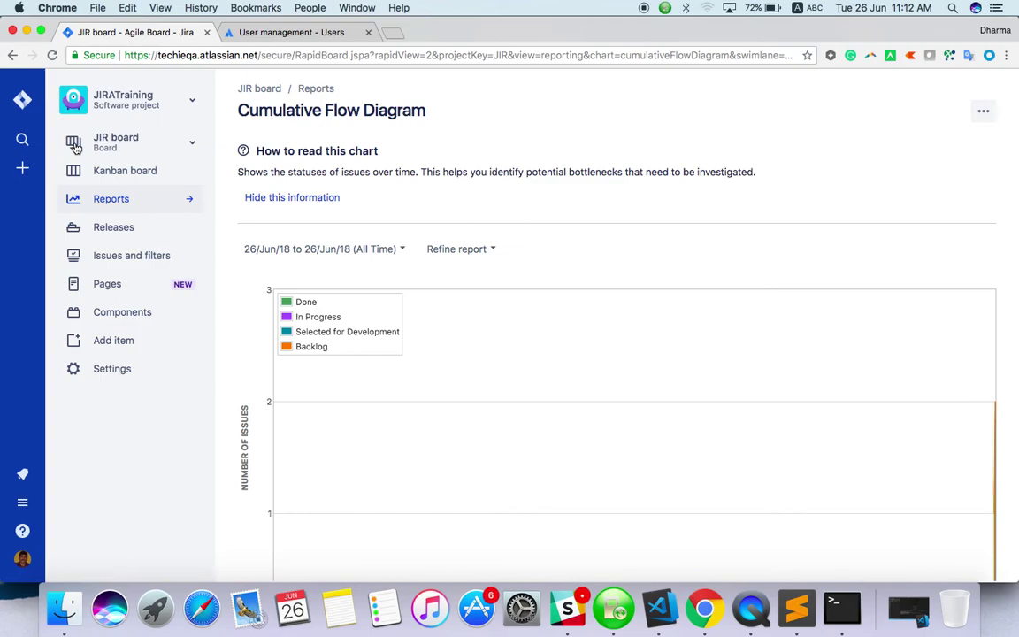
# - Browse the My open issues, Reported by me and All issues filters
pyautogui.click(151, 177)
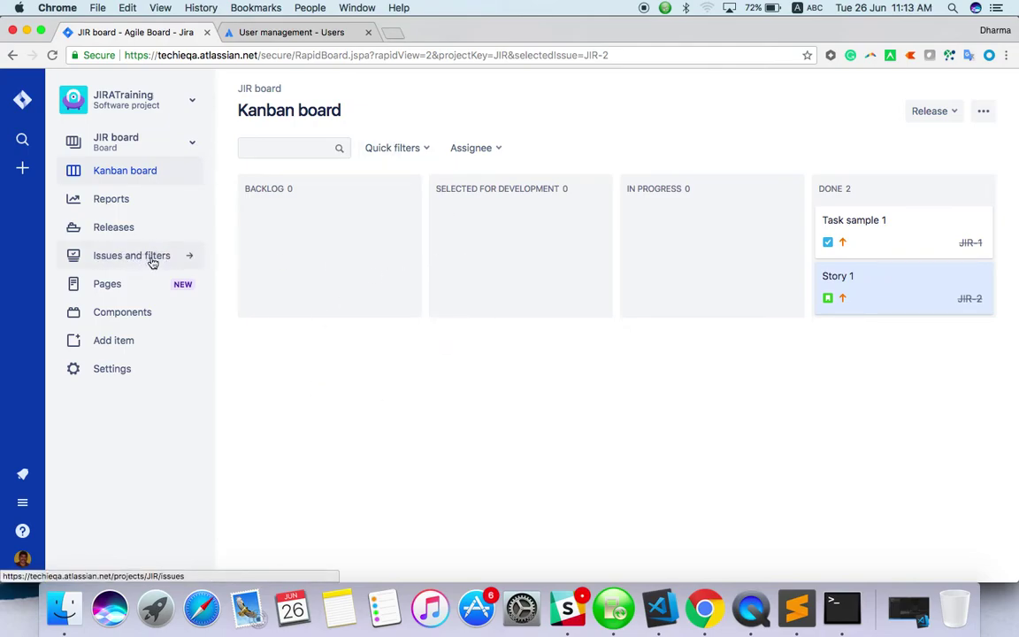
pyautogui.click(151, 259)
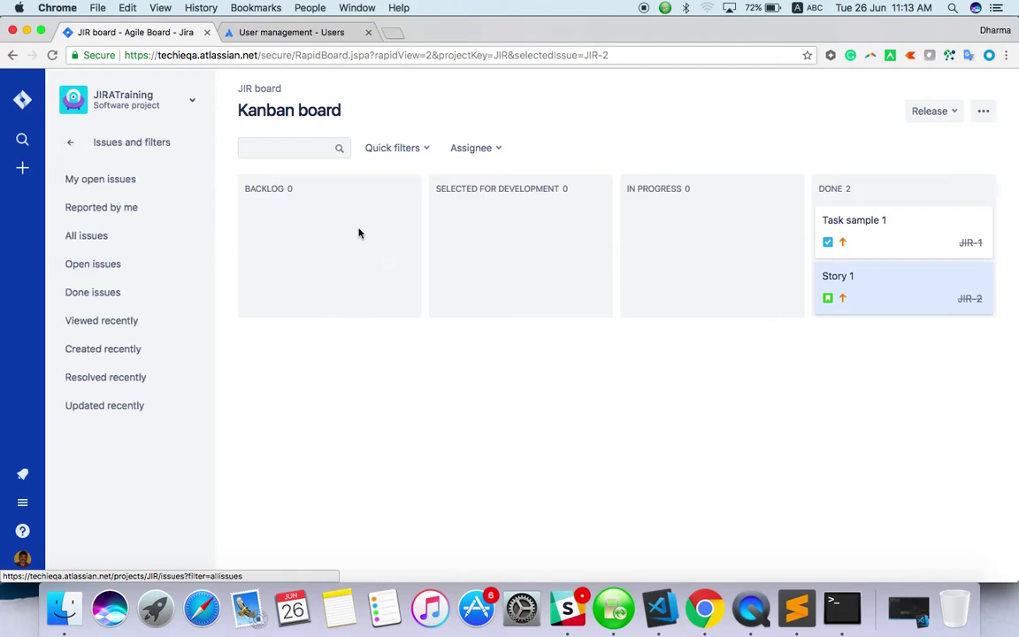
pyautogui.click(131, 176)
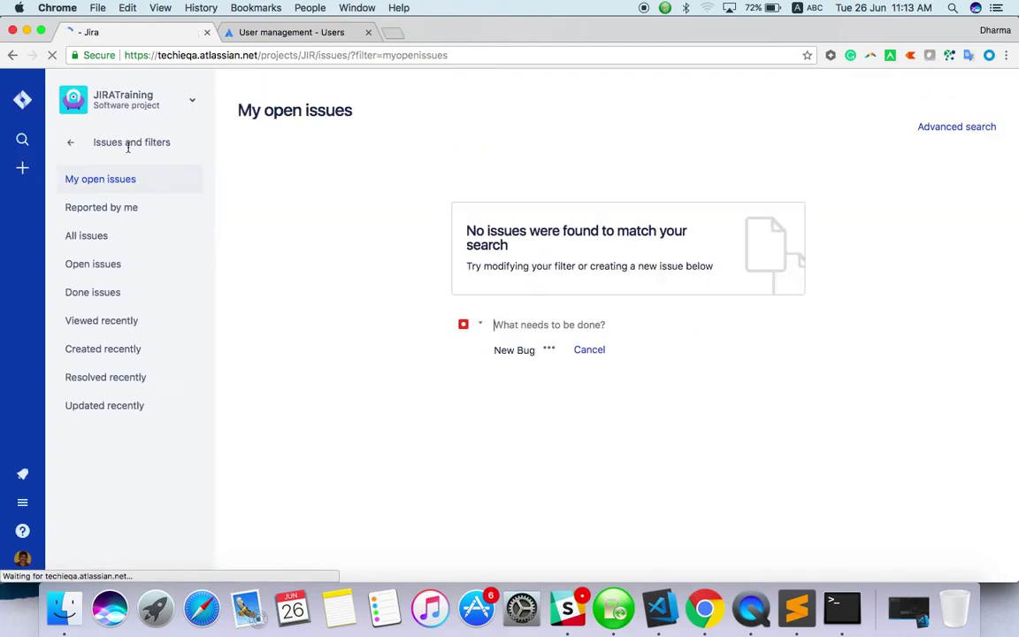
pyautogui.click(103, 204)
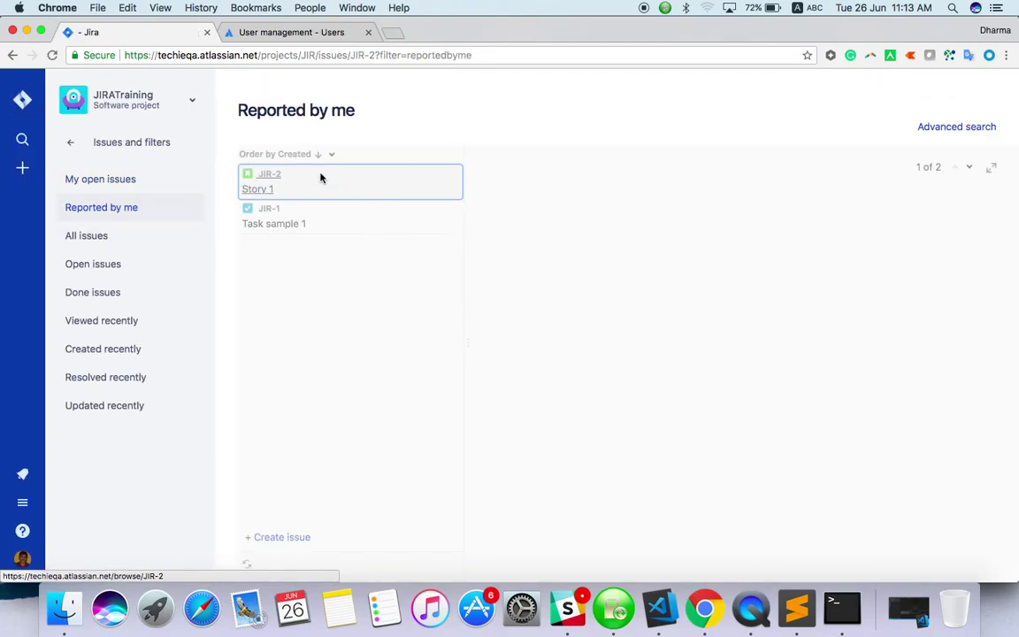
pyautogui.click(110, 232)
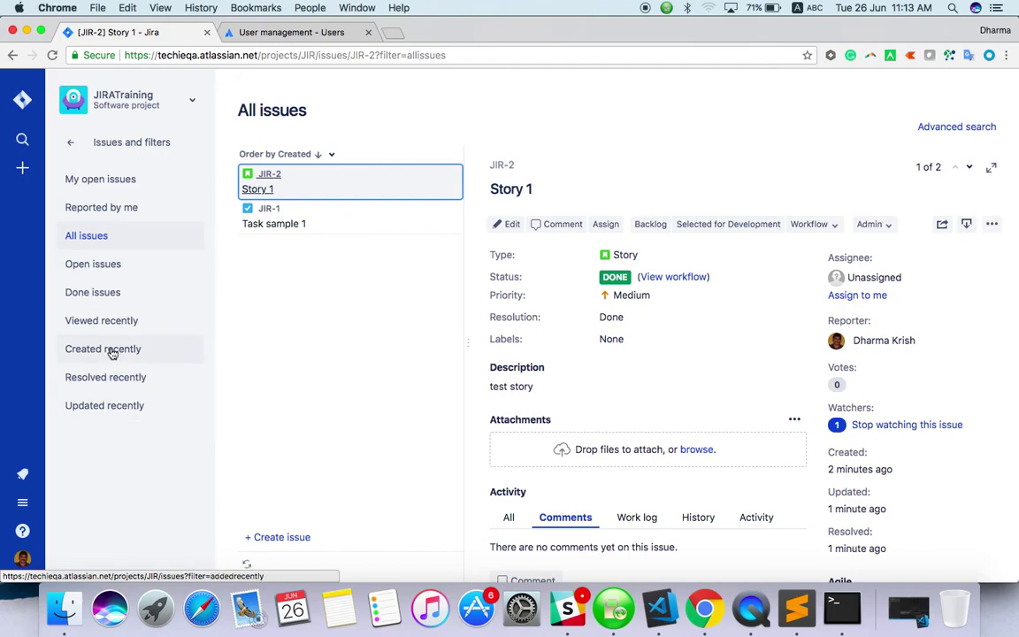
pyautogui.click(69, 146)
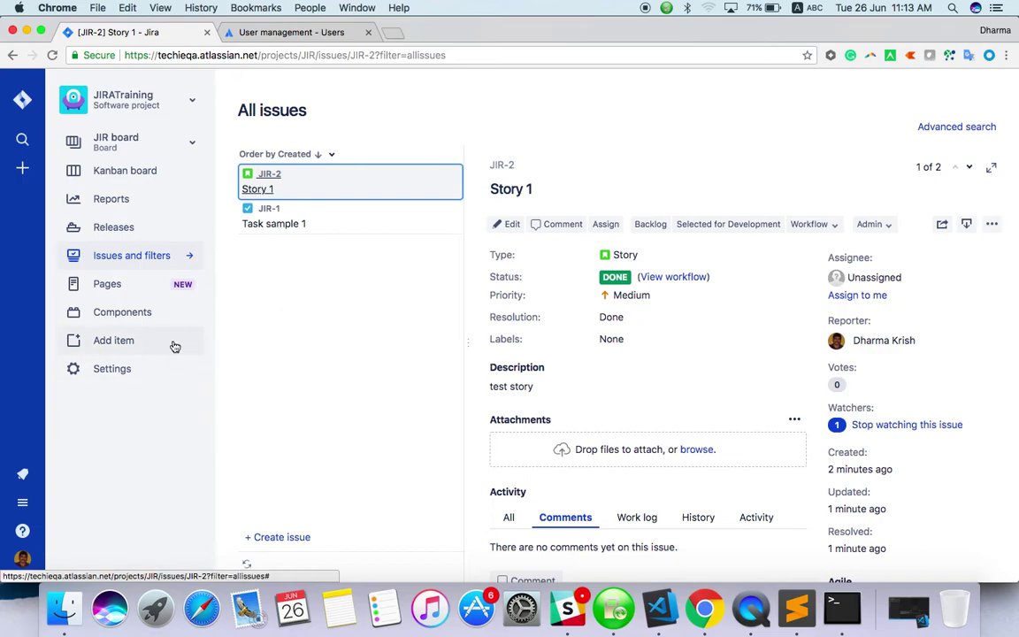
# - Go through project Settings Details and People to the Delete project page
pyautogui.click(147, 373)
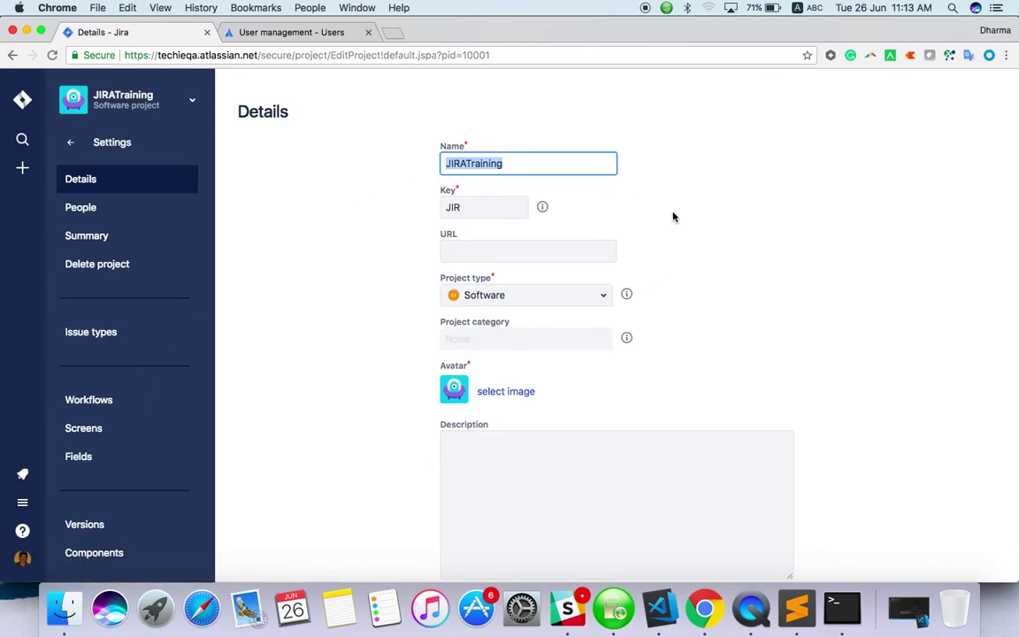
pyautogui.scroll(-5, 723, 259)
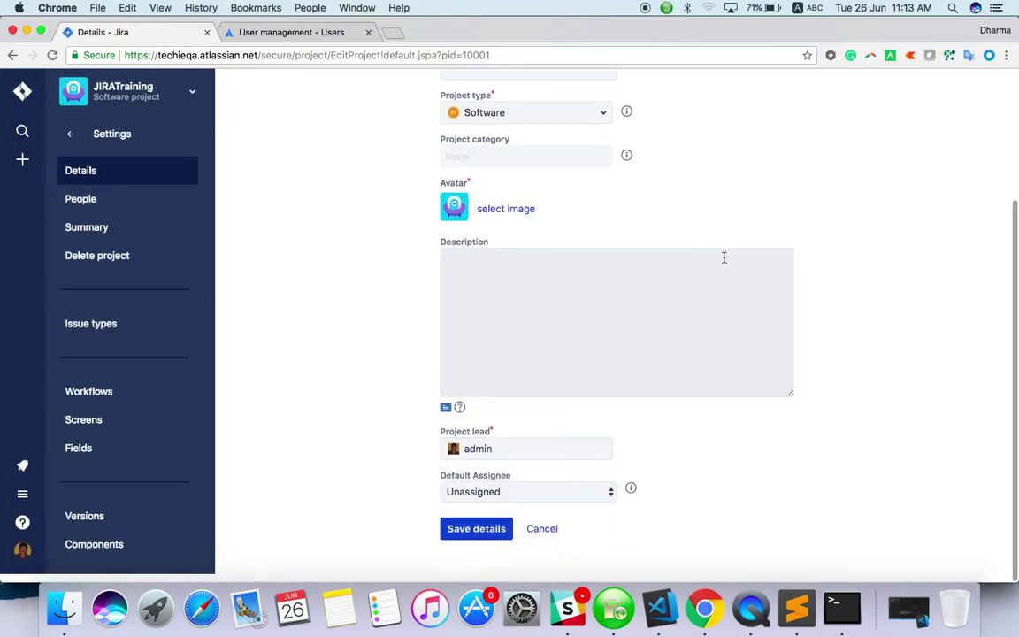
pyautogui.scroll(5, 723, 257)
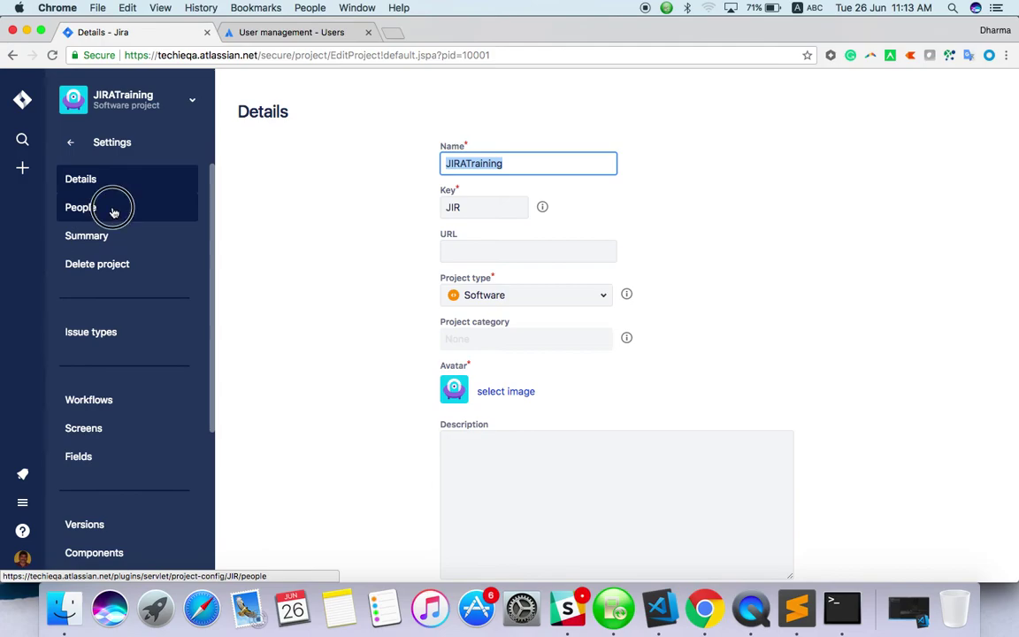
pyautogui.click(112, 211)
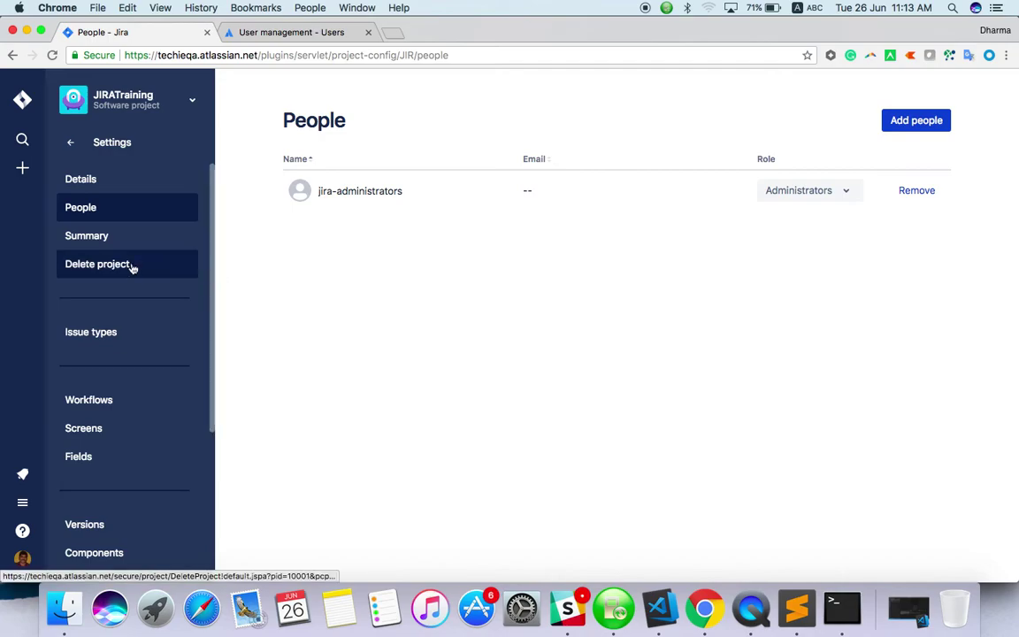
pyautogui.click(128, 267)
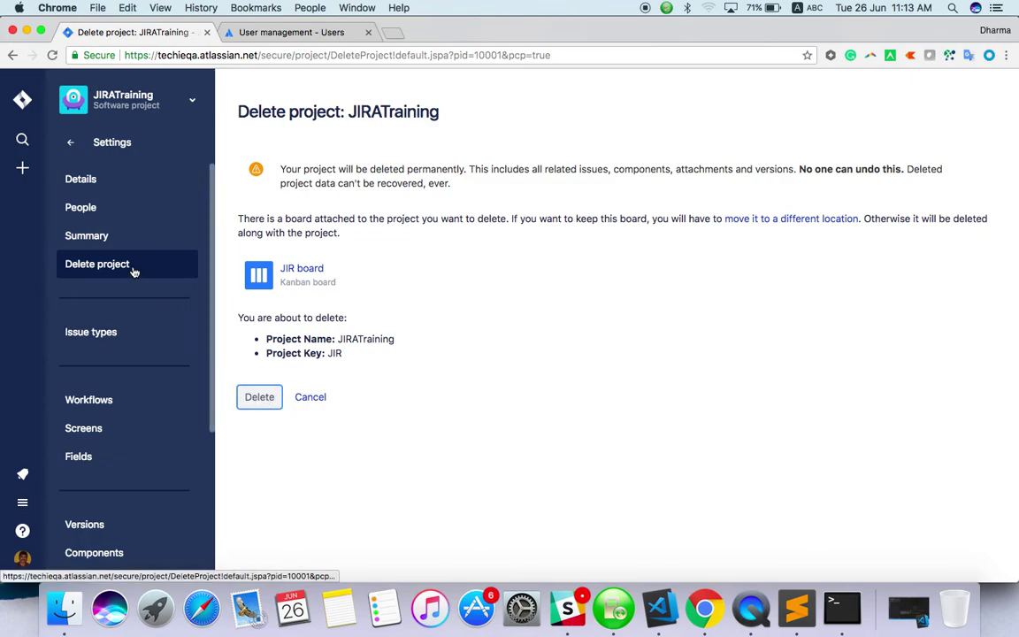
# - Confirm deleting JIRATraining (key JIR) and its JIR board
pyautogui.click(260, 400)
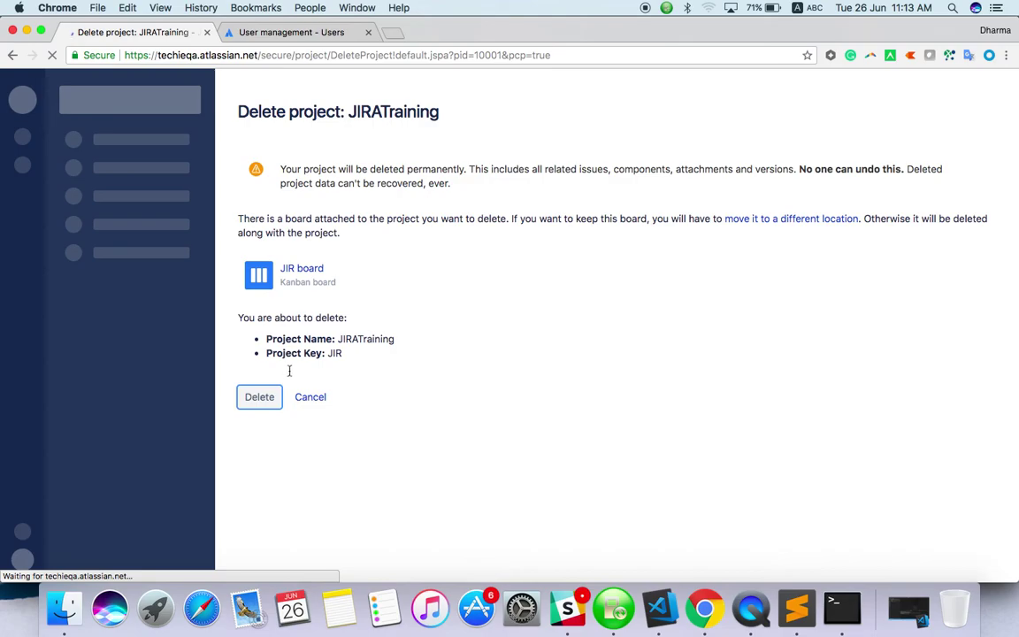
pyautogui.click(262, 400)
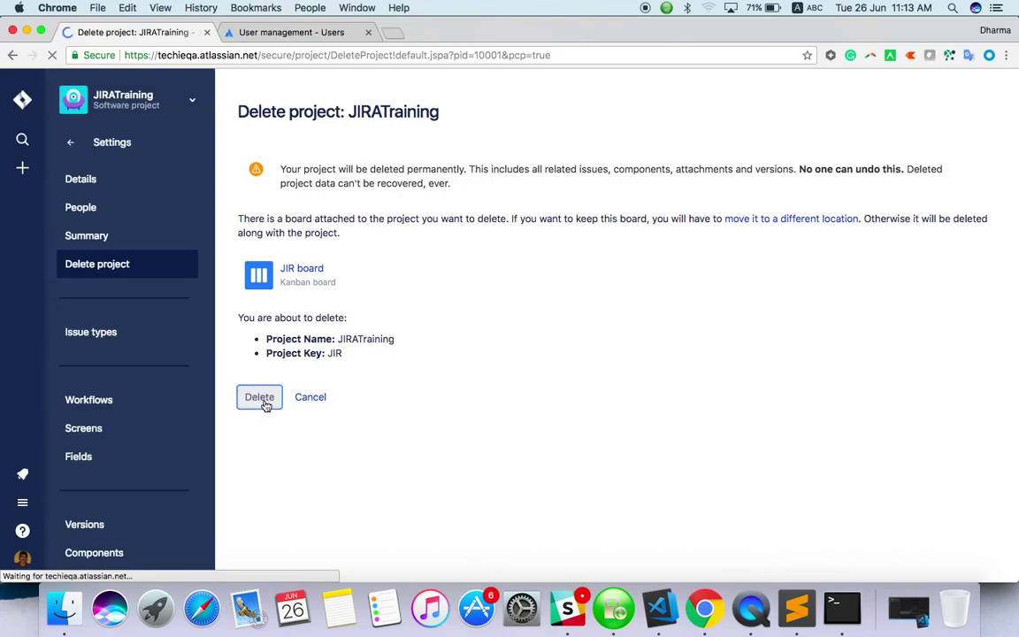